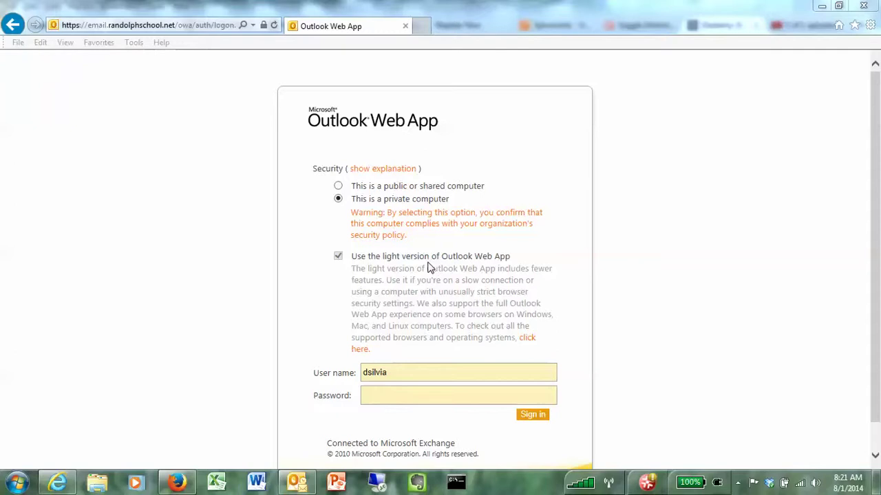
# Step: Enter the account password and sign in to the mailbox
pyautogui.click(380, 396)
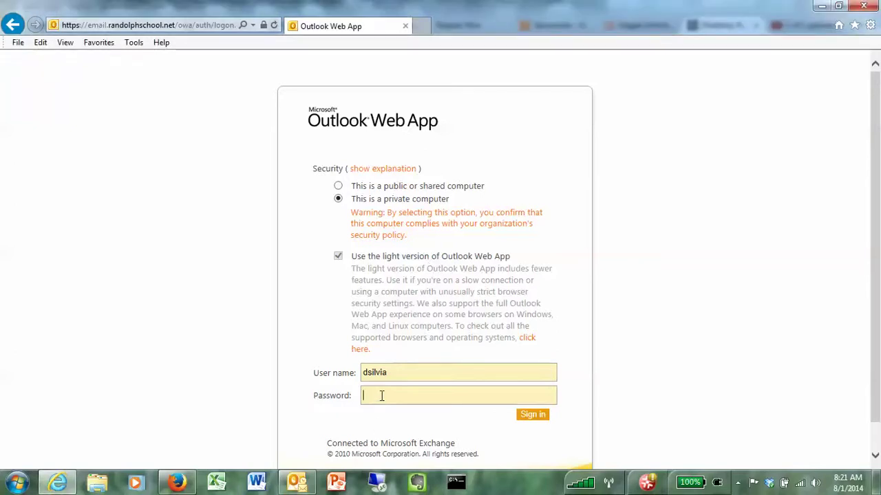
pyautogui.write('************')
pyautogui.press('Return')
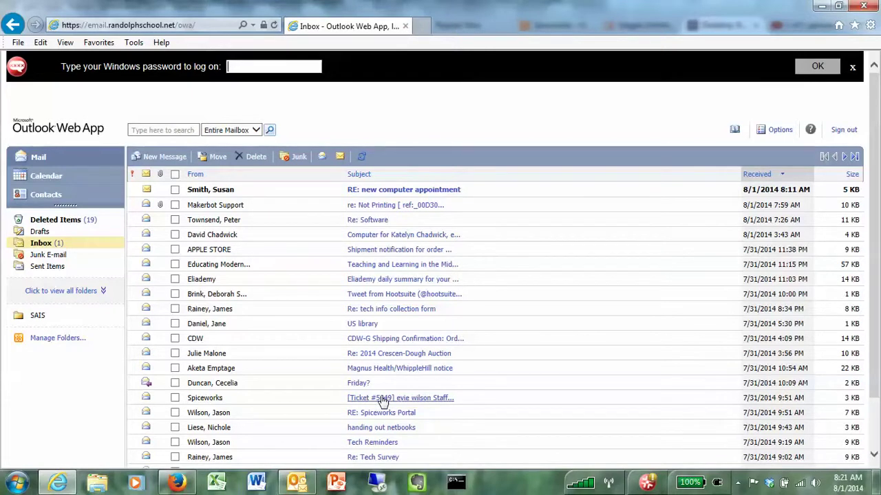
# Step: Refresh the inbox, and open the Makerbot Support message to view its content and PDF attachment before returning to the inbox
pyautogui.click(176, 206)
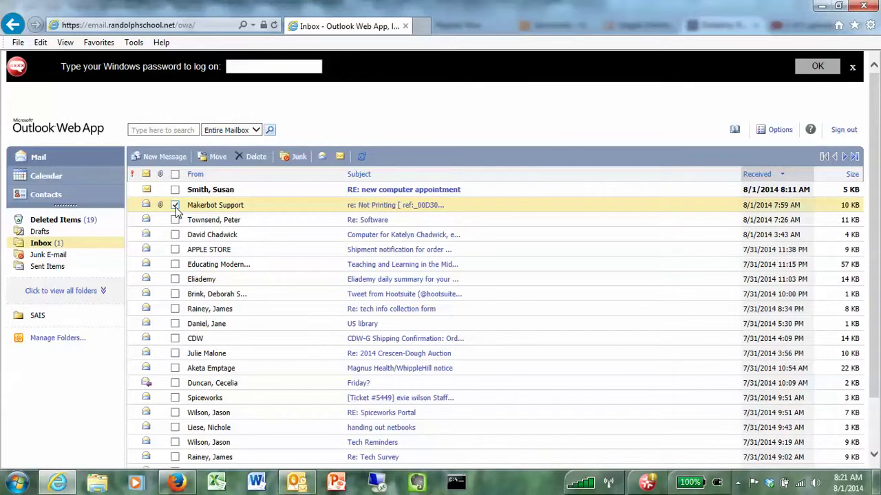
pyautogui.click(176, 206)
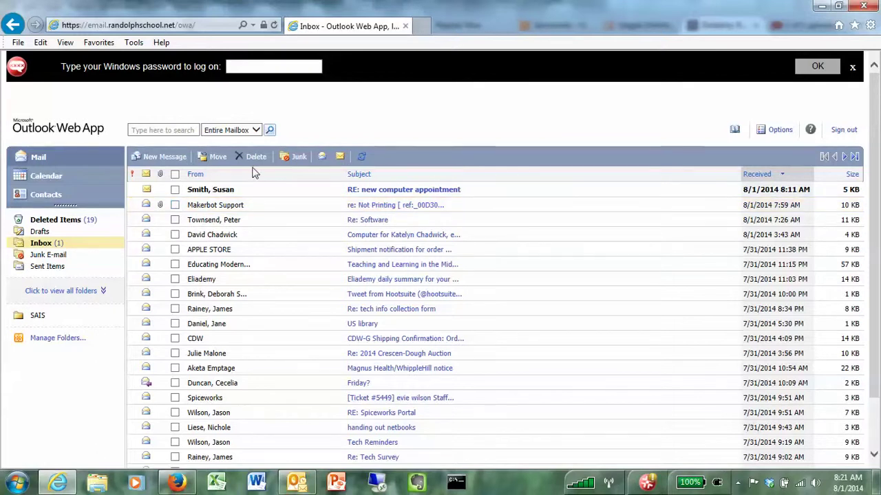
pyautogui.click(361, 157)
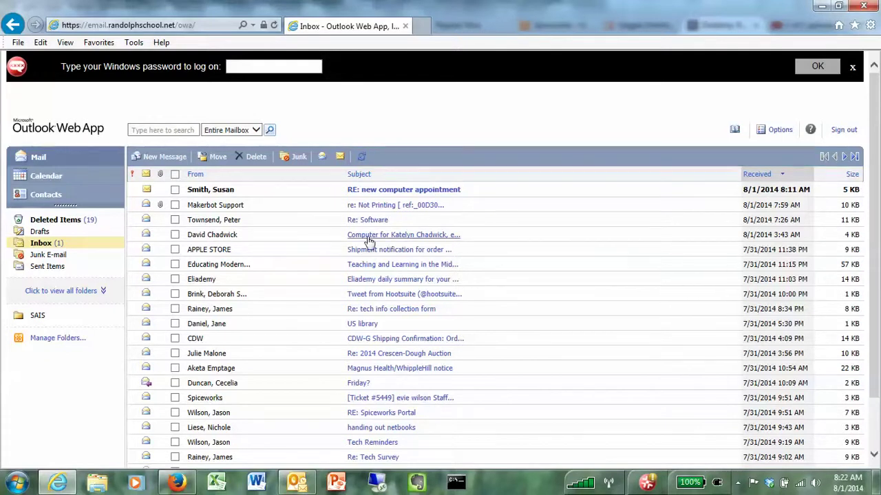
pyautogui.click(378, 205)
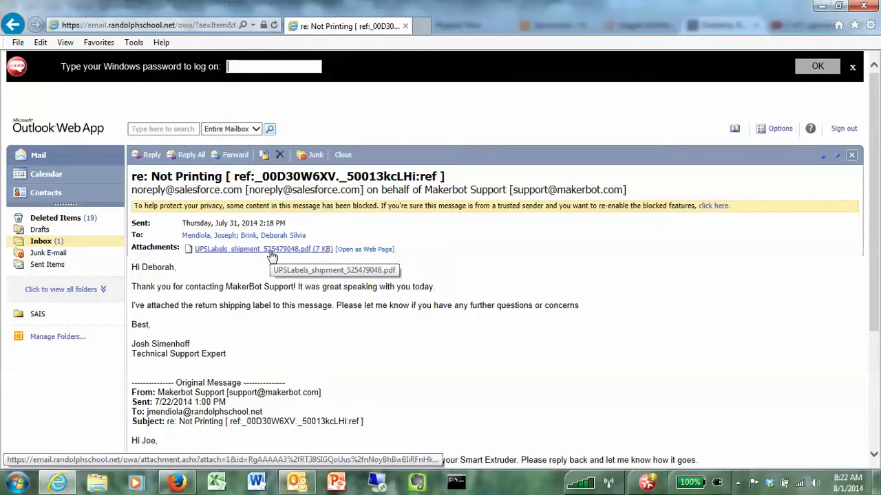
pyautogui.click(339, 155)
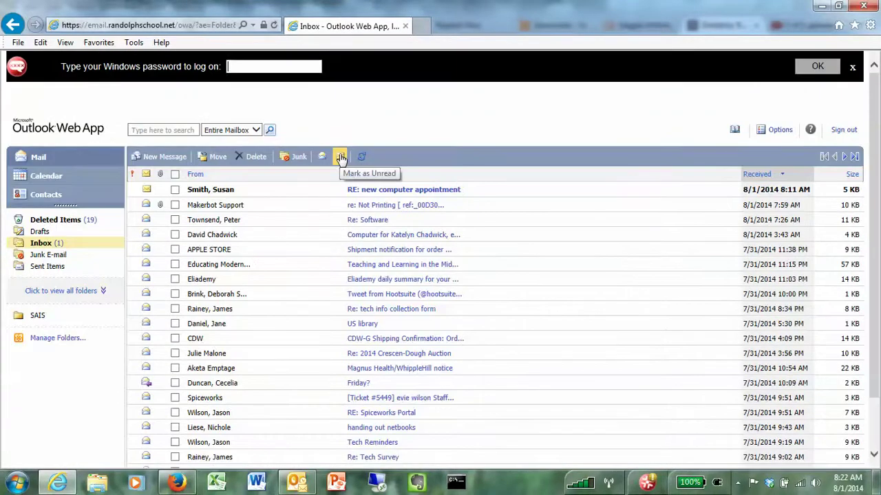
# Step: Delete the "New Faculty Tech Session" appointment from the August 1, 2014 calendar
pyautogui.click(59, 181)
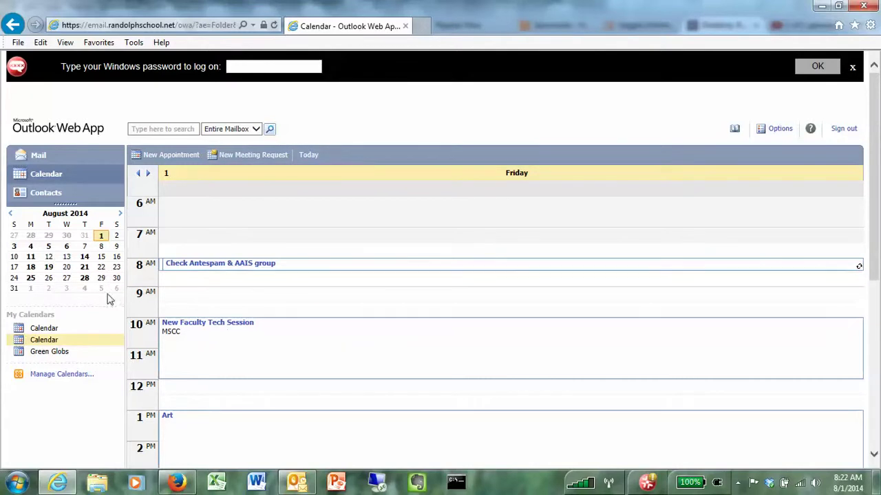
pyautogui.doubleClick(191, 328)
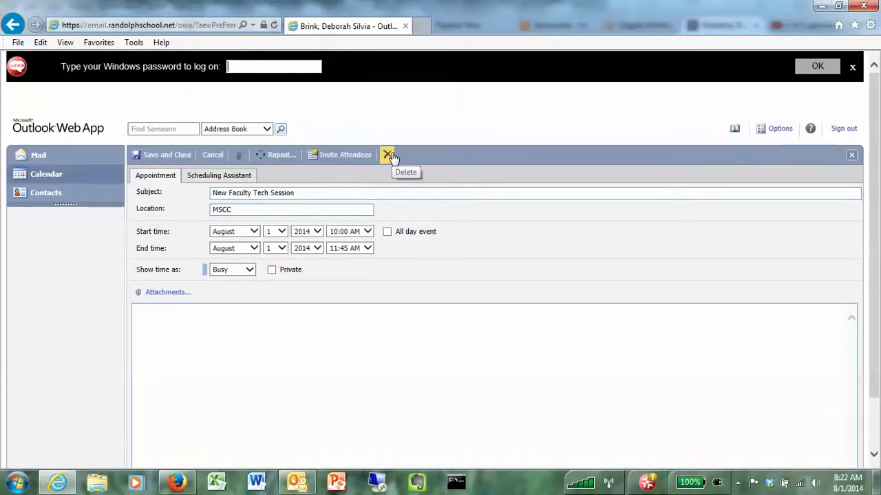
pyautogui.click(388, 155)
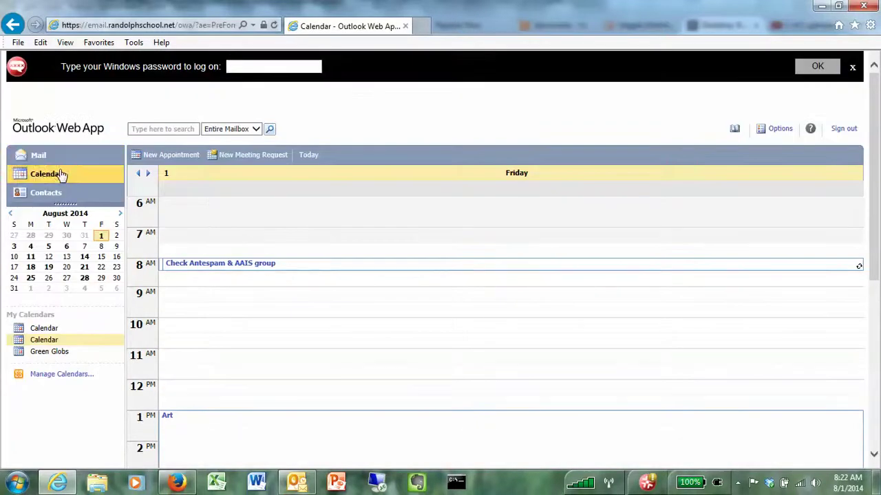
# Step: View the contacts list and return to the mail inbox
pyautogui.click(47, 195)
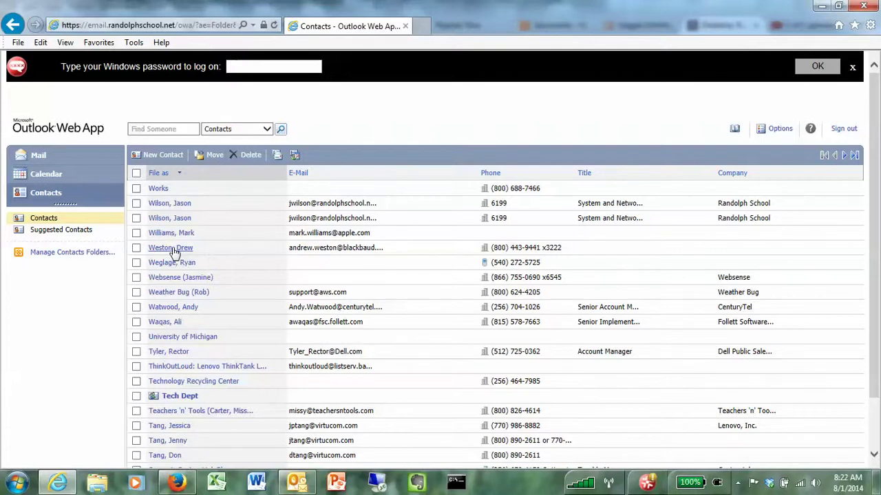
pyautogui.click(42, 158)
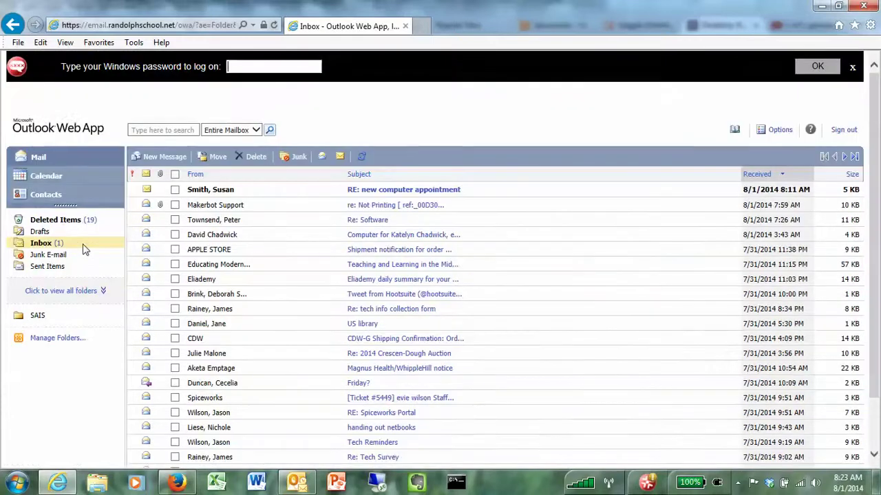
# Step: Show all mail folders and open the "A Reading List" folder
pyautogui.click(80, 291)
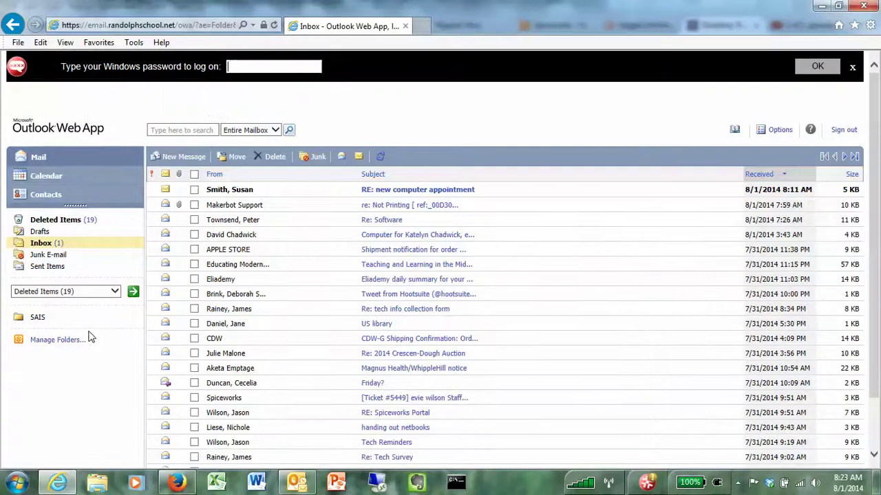
pyautogui.click(115, 292)
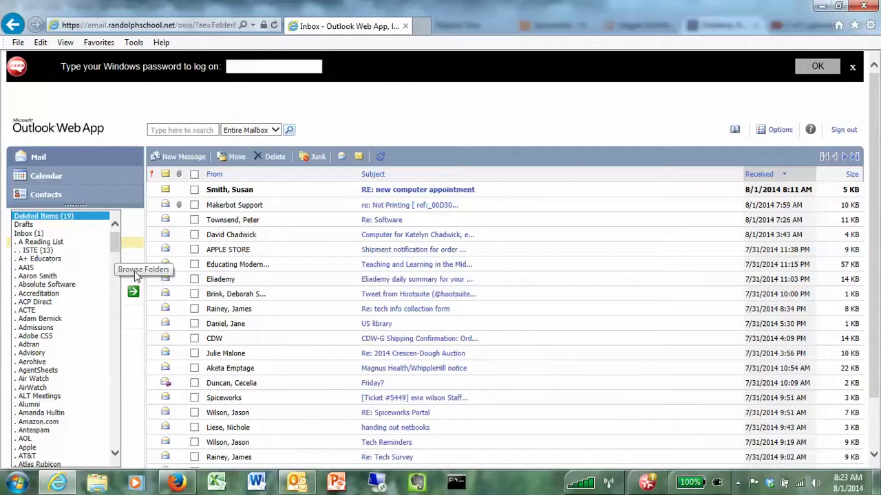
pyautogui.click(65, 242)
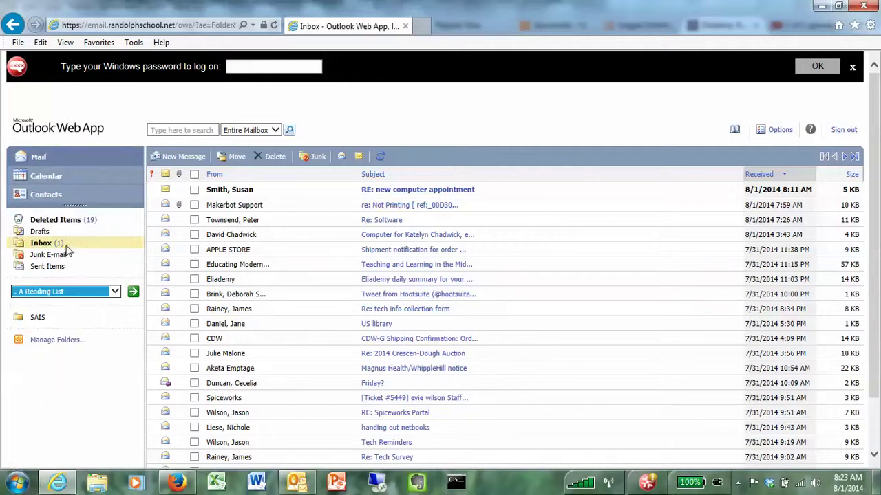
pyautogui.click(133, 292)
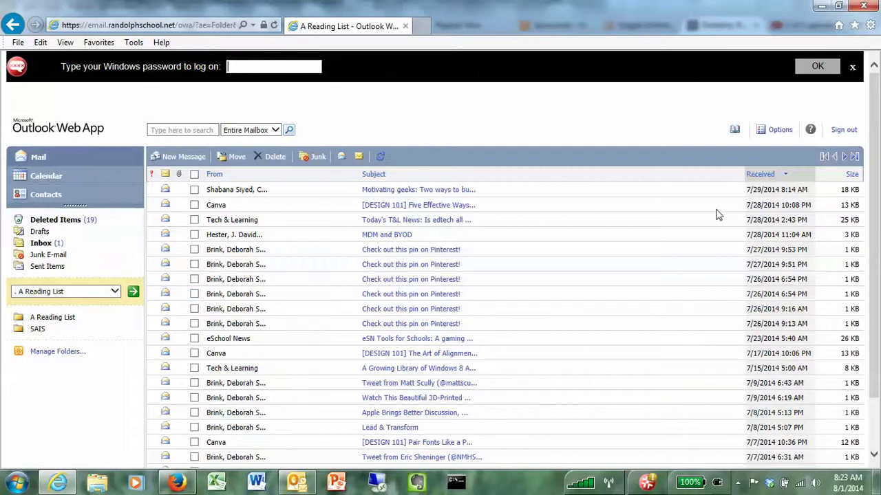
# Step: Review the regional settings and the messaging options, including signature, message tracking and name resolution
pyautogui.click(776, 135)
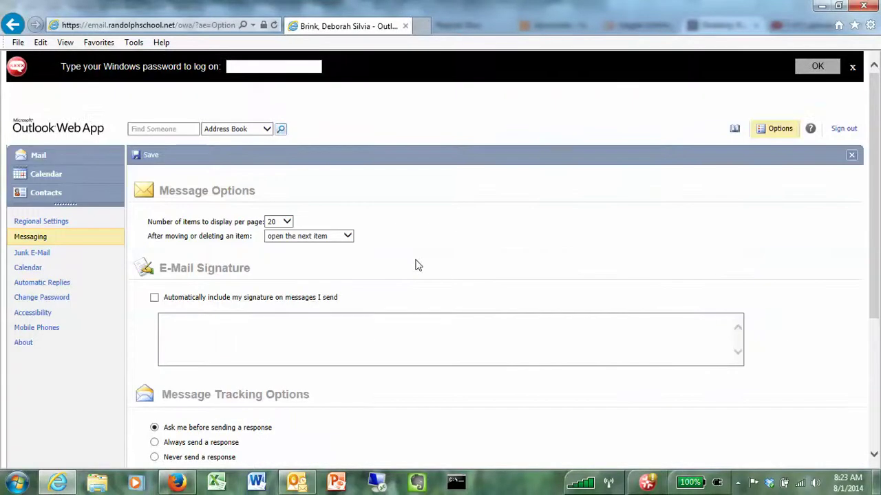
pyautogui.click(42, 222)
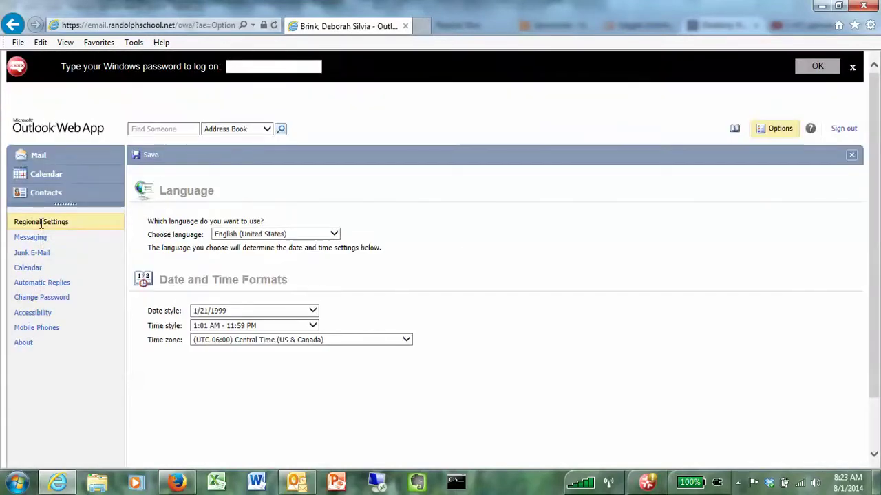
pyautogui.click(30, 237)
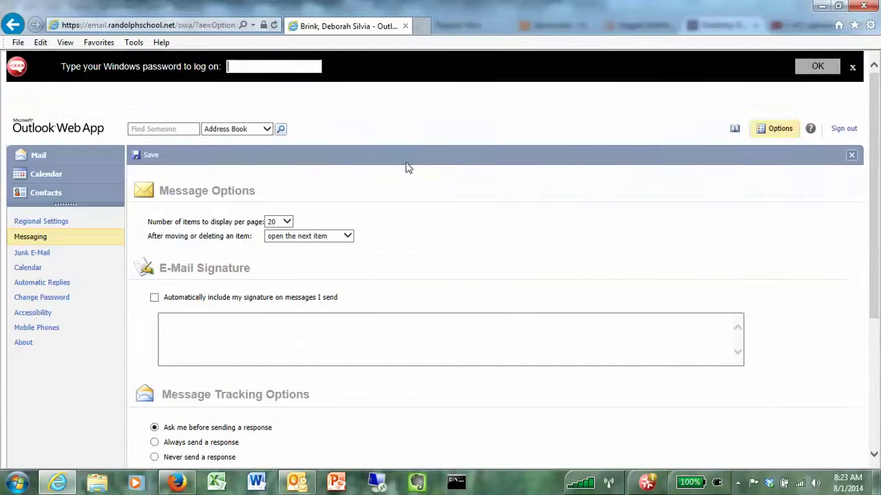
pyautogui.moveTo(874, 167); pyautogui.dragTo(879, 231)
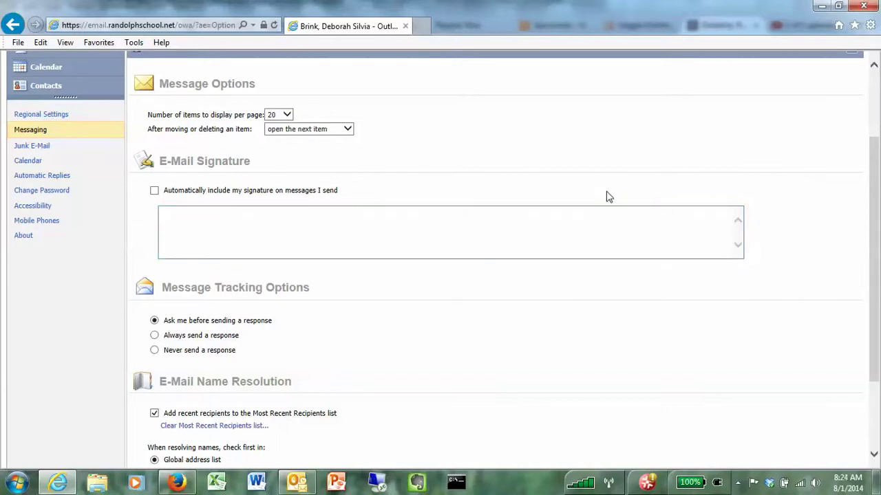
pyautogui.moveTo(877, 189)
pyautogui.mouseDown()
pyautogui.moveTo(877, 355)
pyautogui.moveTo(861, 311)
pyautogui.moveTo(870, 314)
pyautogui.moveTo(870, 251)
pyautogui.mouseUp()
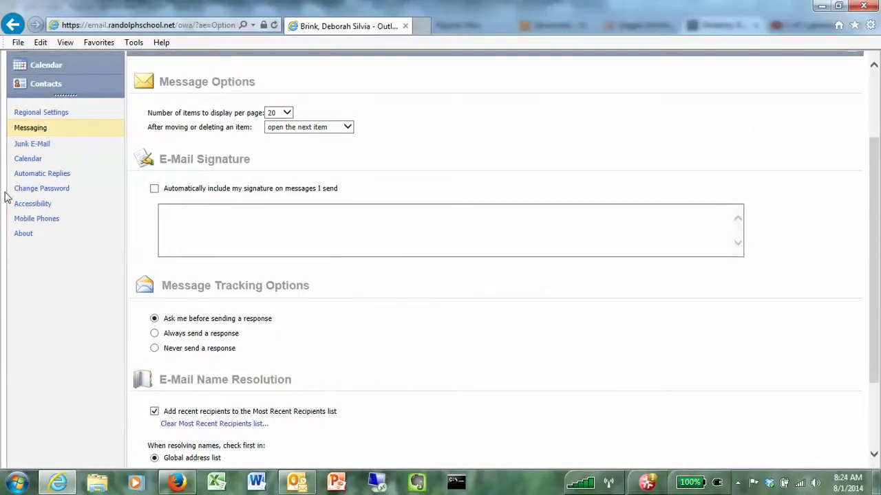
# Step: Review the automatic replies settings and the page for changing the account password
pyautogui.click(19, 173)
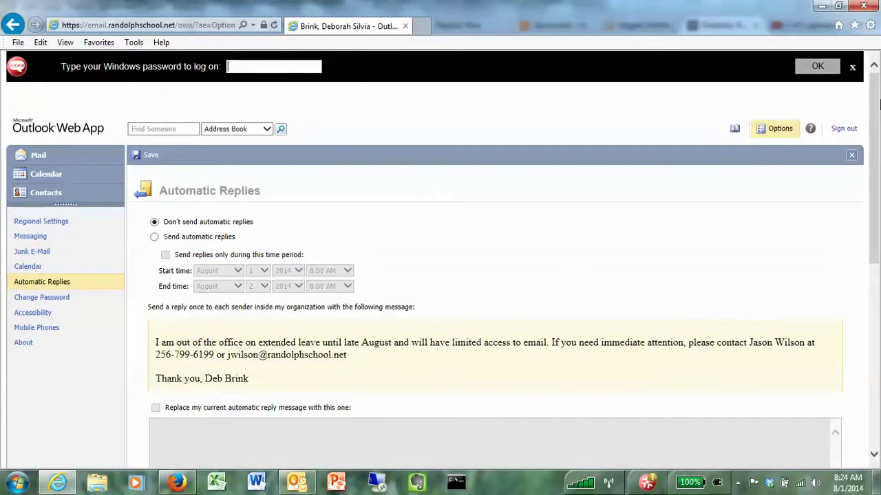
pyautogui.moveTo(878, 103); pyautogui.dragTo(878, 138)
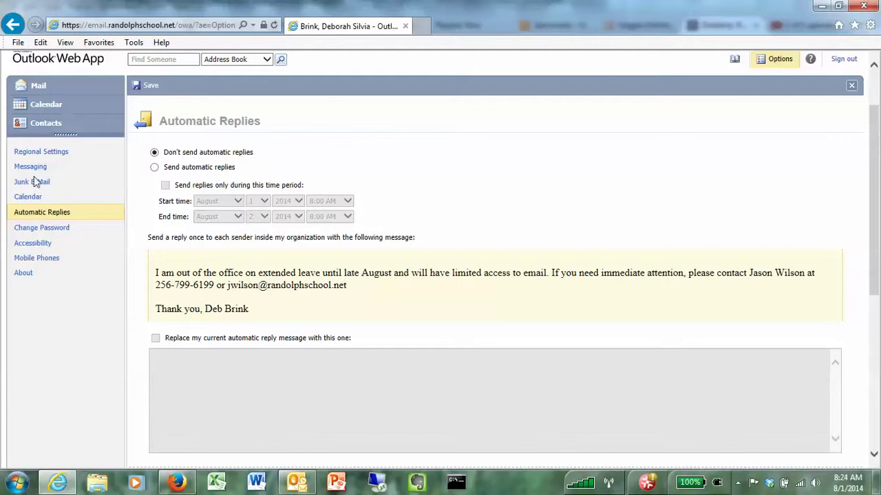
pyautogui.click(40, 227)
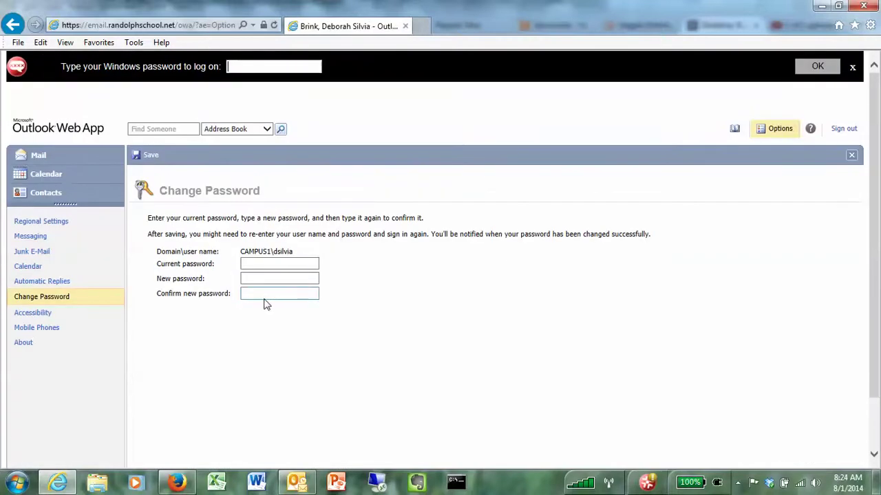
pyautogui.moveTo(876, 121); pyautogui.dragTo(879, 172)
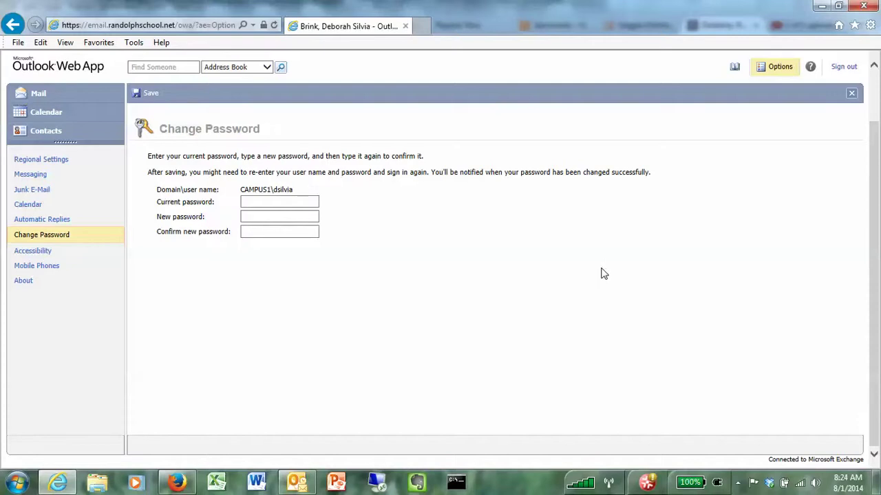
# Step: Review the synced devices in the mobile phone settings and select the WP8 device
pyautogui.click(49, 271)
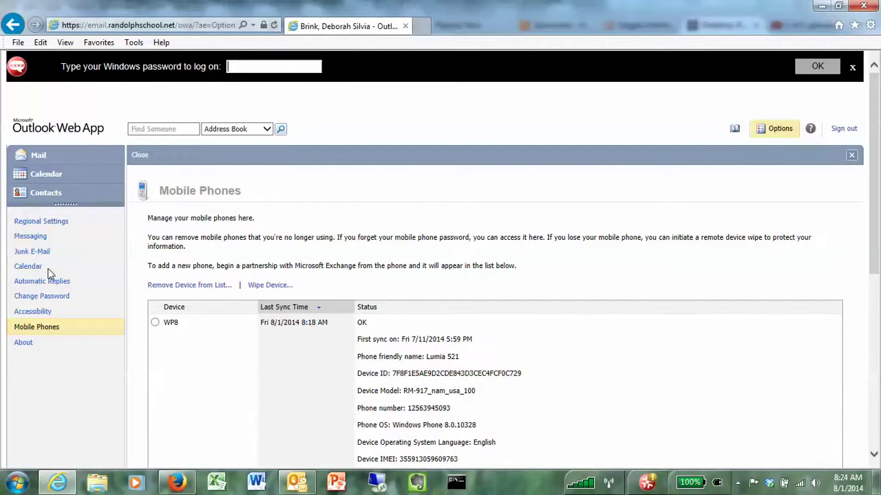
pyautogui.moveTo(877, 133); pyautogui.dragTo(876, 191)
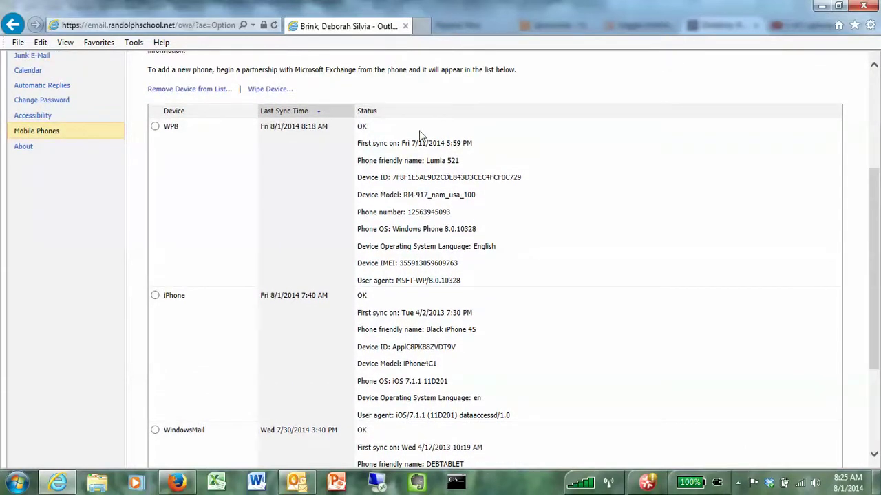
pyautogui.click(156, 127)
pyautogui.moveTo(877, 257); pyautogui.dragTo(877, 166)
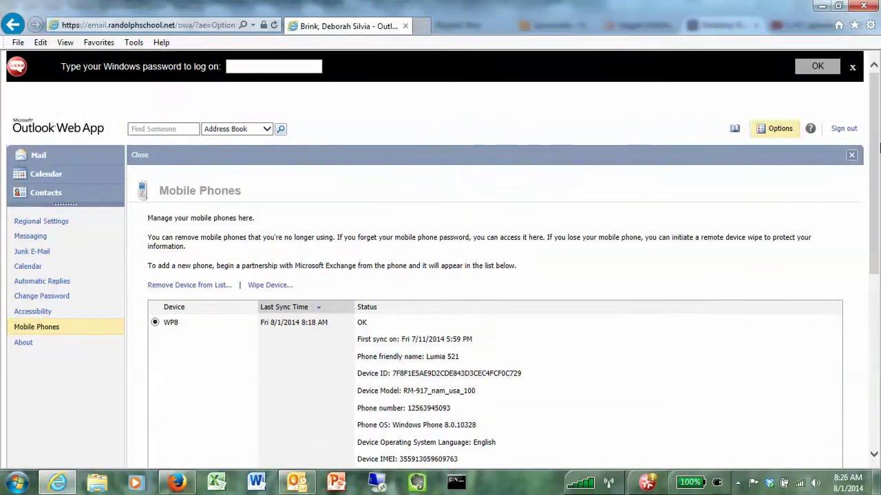